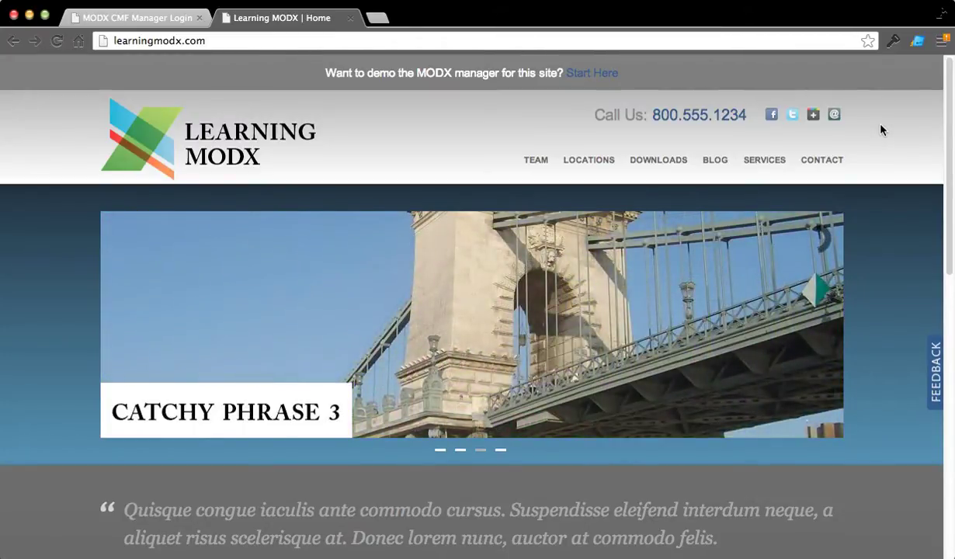
Bring up the Learning MODX manager login page with its credentials already filled in
left_click(111, 19)
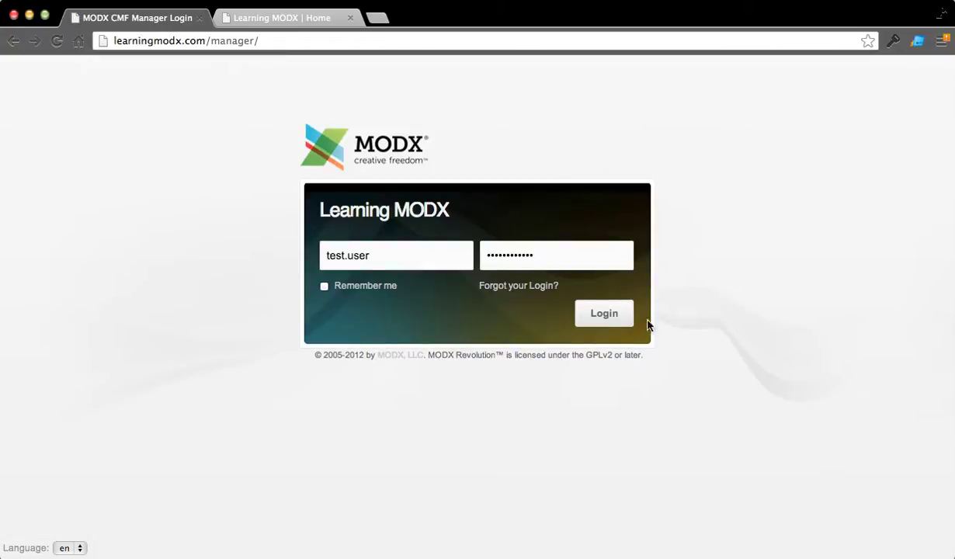
Log in to the manager and dismiss the password-manager and browser save-password prompts
left_click(613, 313)
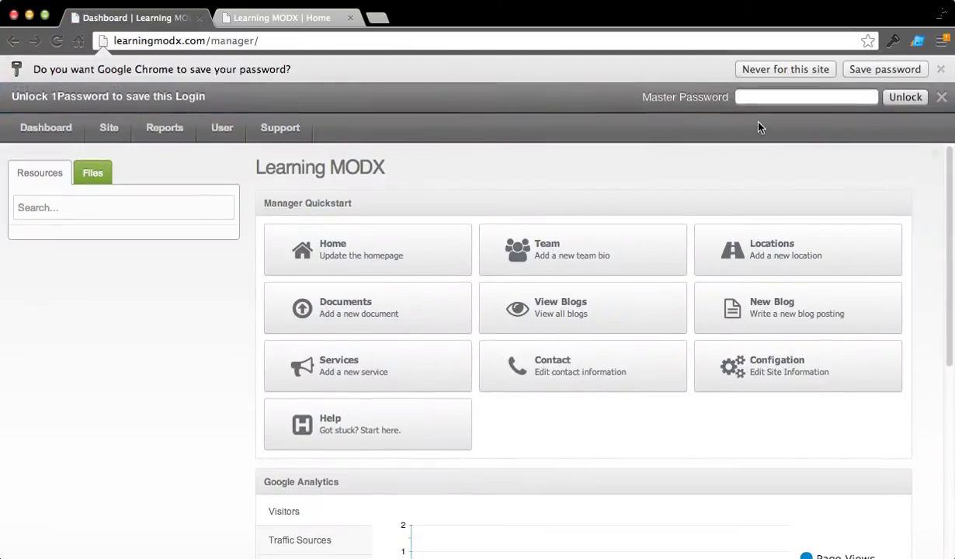
left_click(941, 96)
left_click(941, 69)
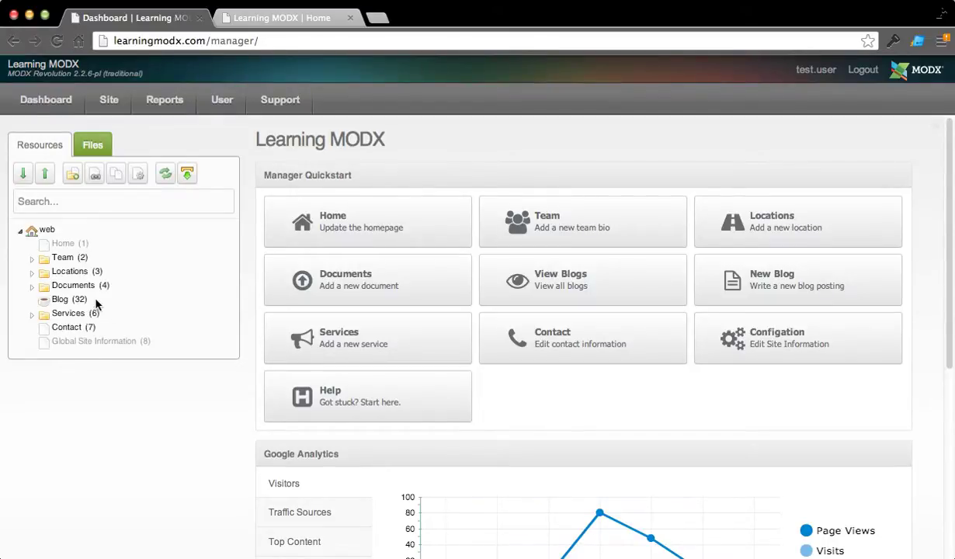
Expand and collapse the Team, Locations and Documents folders in the resource tree
left_click(31, 264)
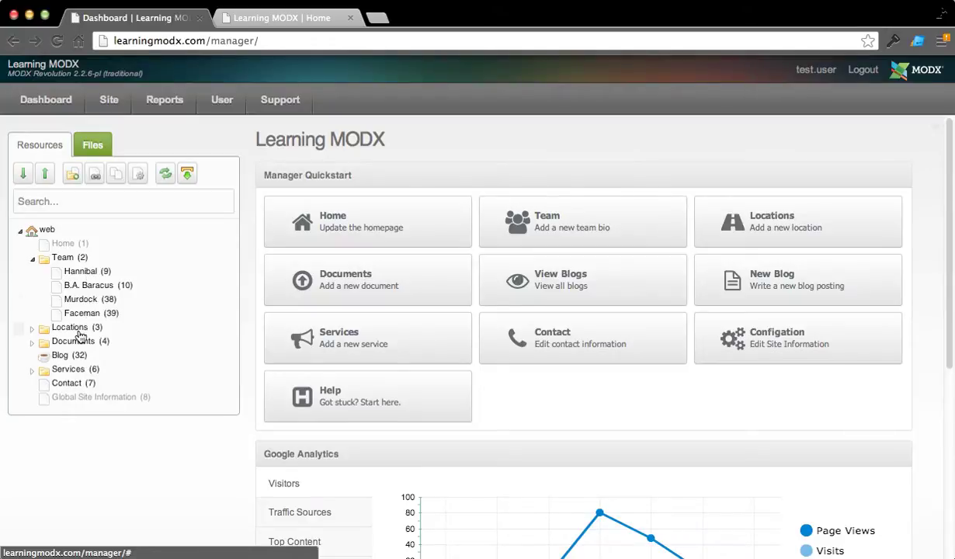
left_click(32, 258)
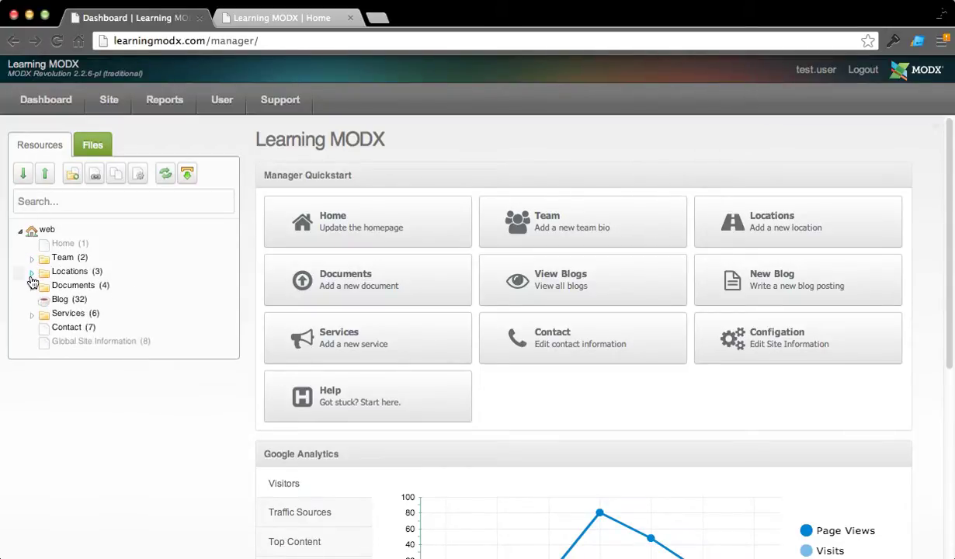
left_click(32, 273)
left_click(32, 272)
left_click(32, 287)
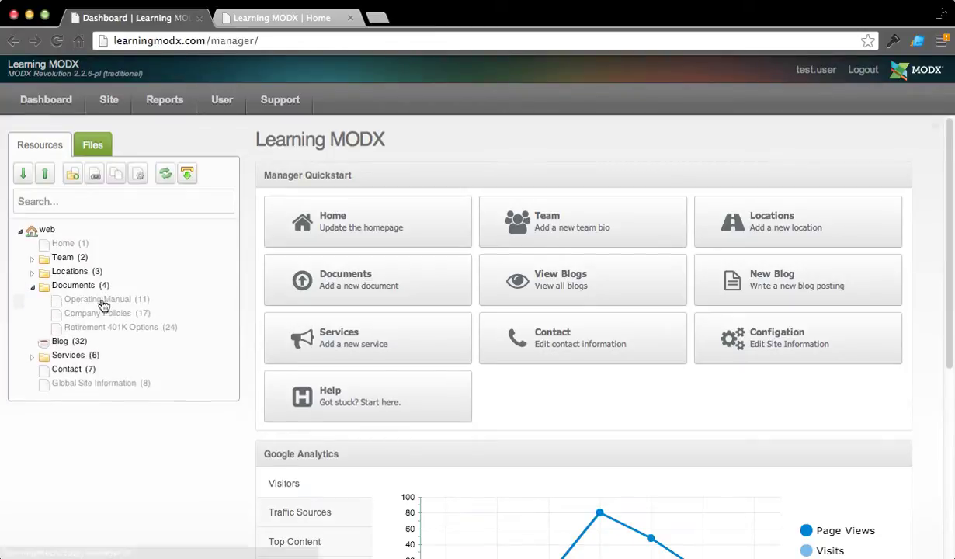
left_click(32, 287)
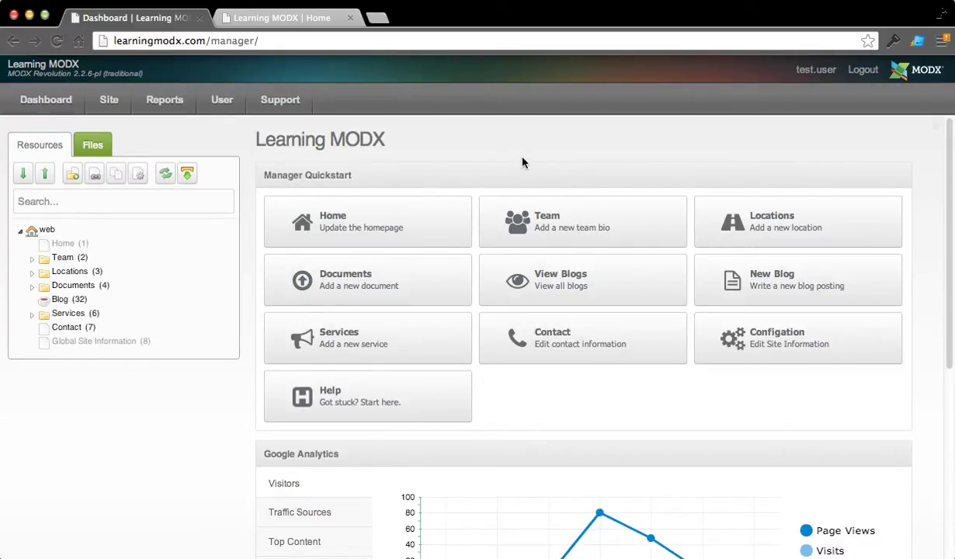
scroll(523, 162, "down", 5)
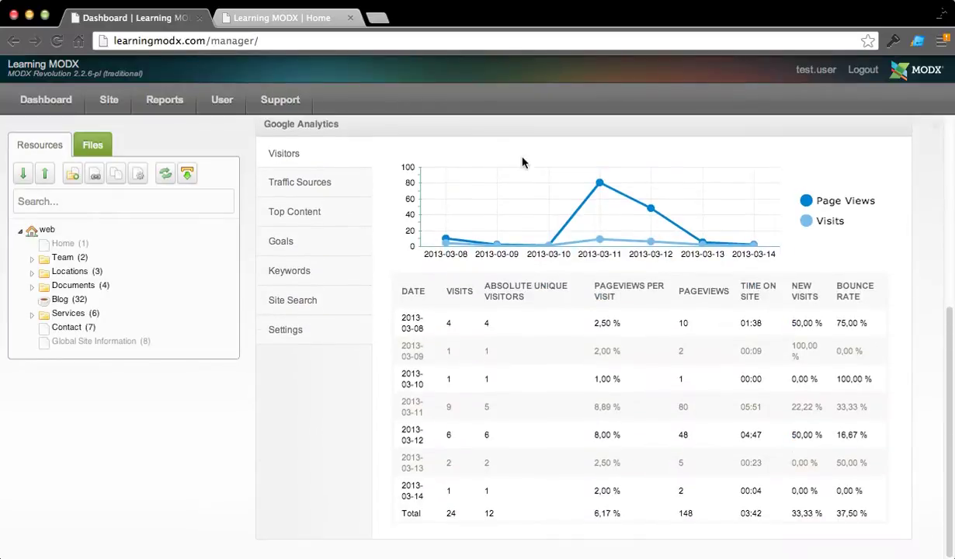
scroll(629, 295, "up", 1)
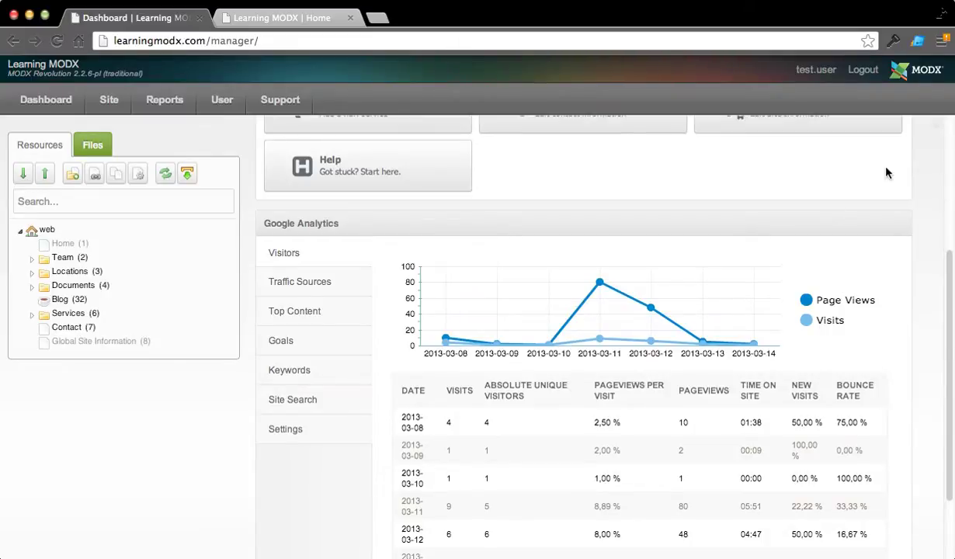
scroll(887, 172, "up", 3)
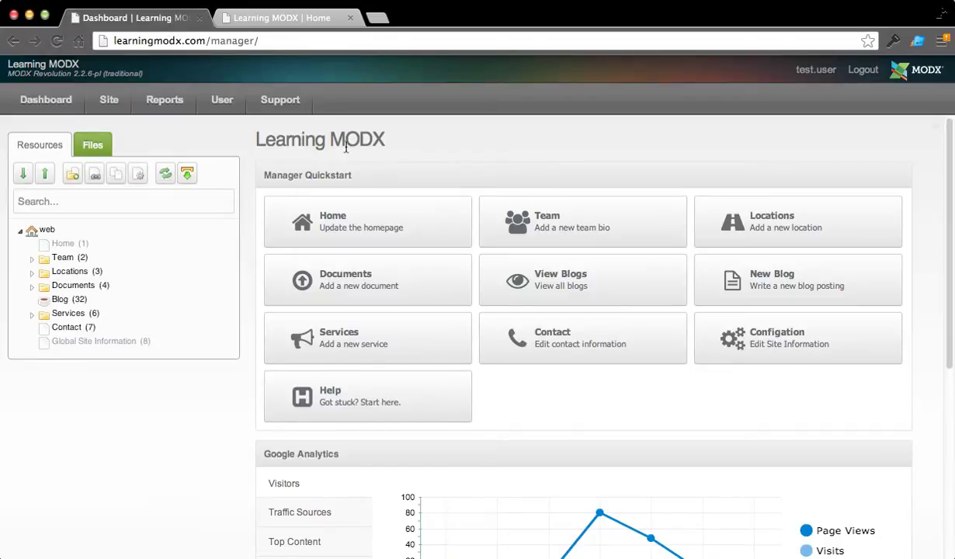
left_click(111, 145)
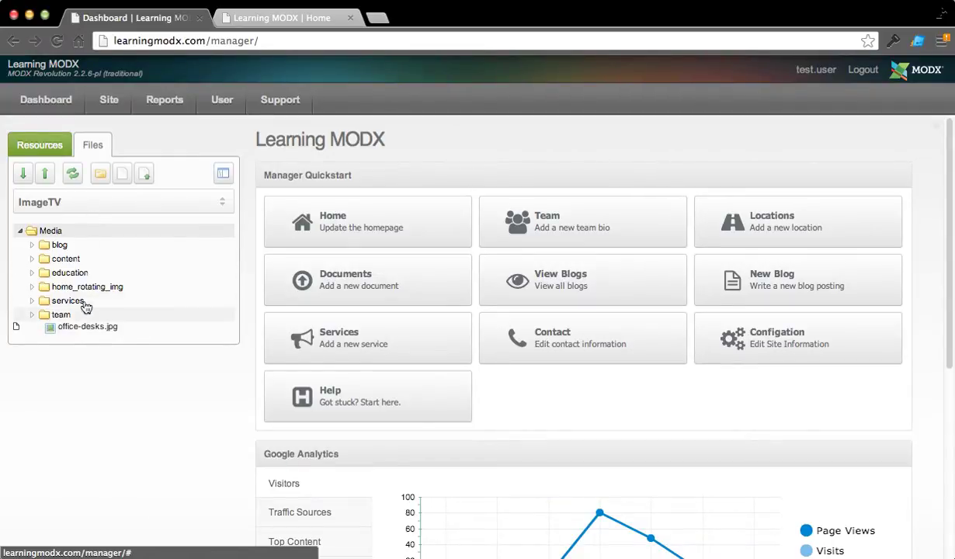
left_click(93, 205)
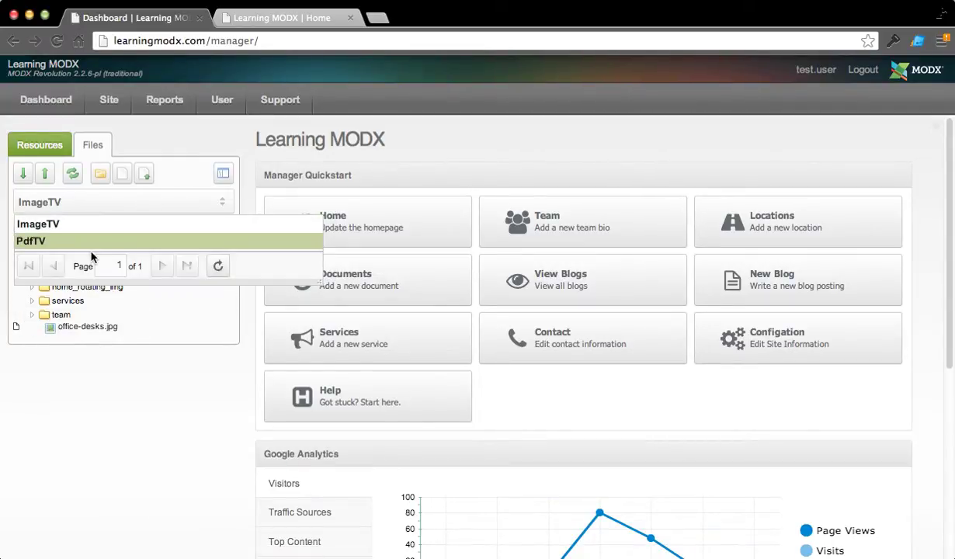
left_click(90, 247)
left_click(118, 203)
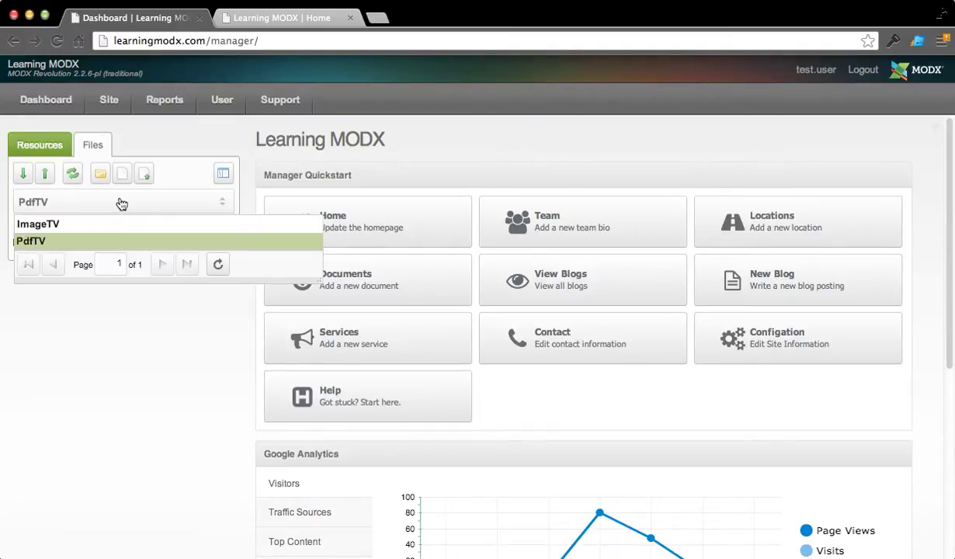
left_click(122, 226)
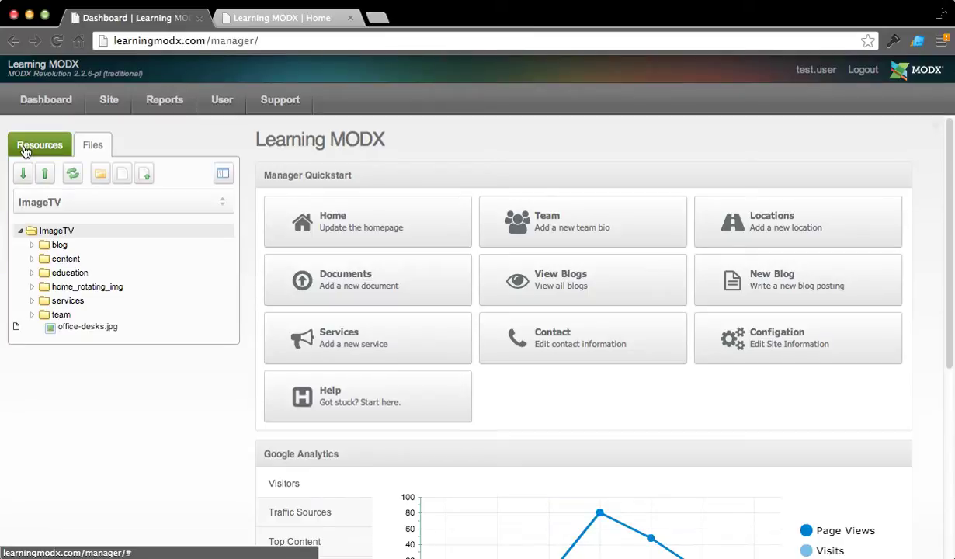
left_click(26, 149)
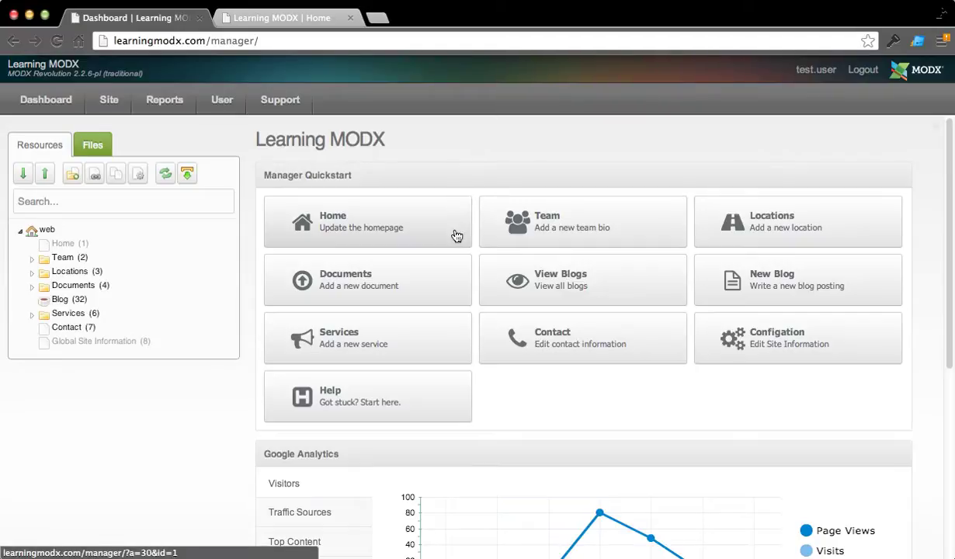
Review the quote under the slideshow on the live homepage, then return to the manager dashboard
left_click(279, 22)
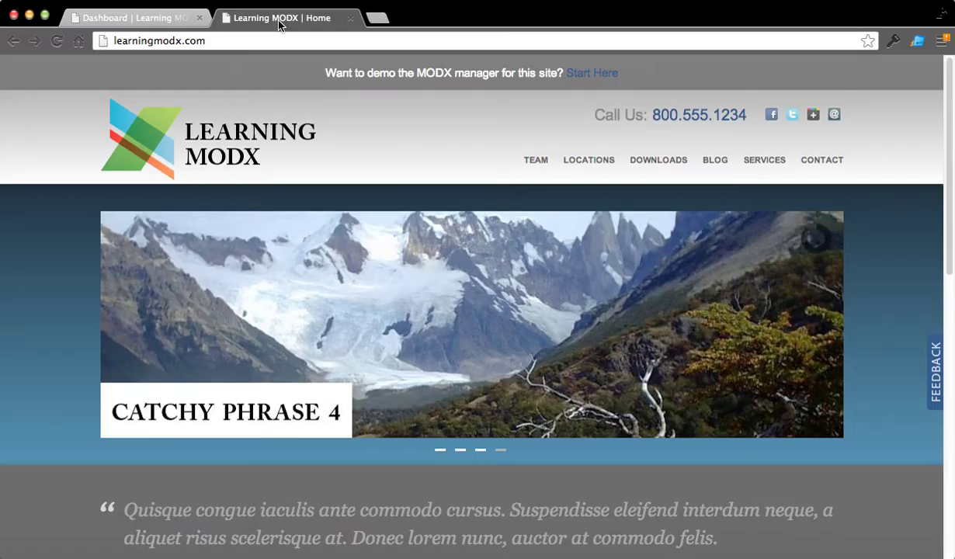
scroll(290, 111, "down", 3)
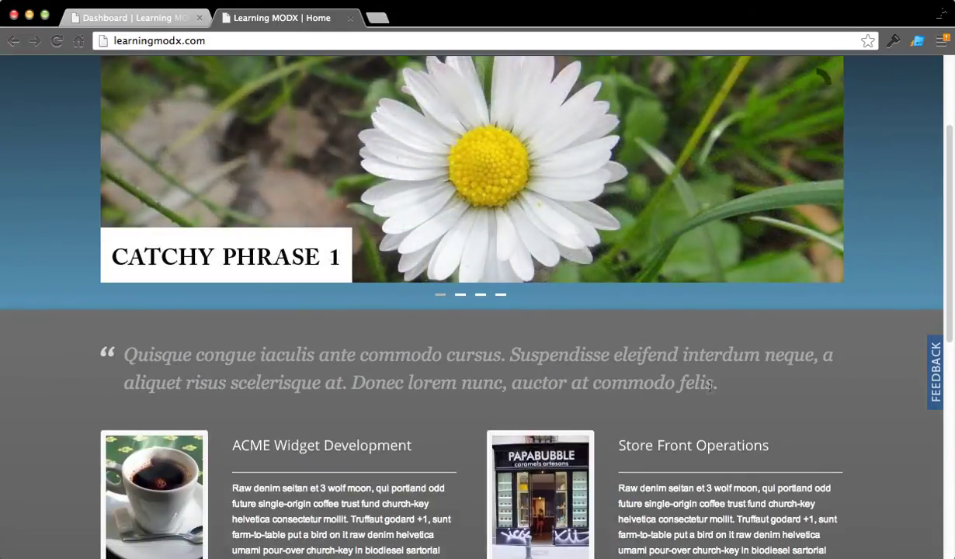
left_click_drag(759, 391, 38, 349)
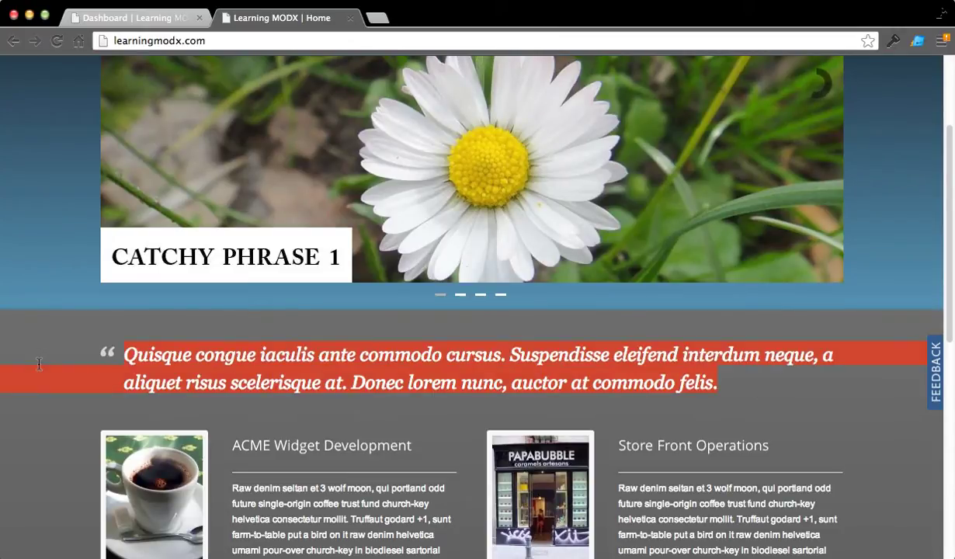
left_click(300, 350)
scroll(300, 350, "down", 5)
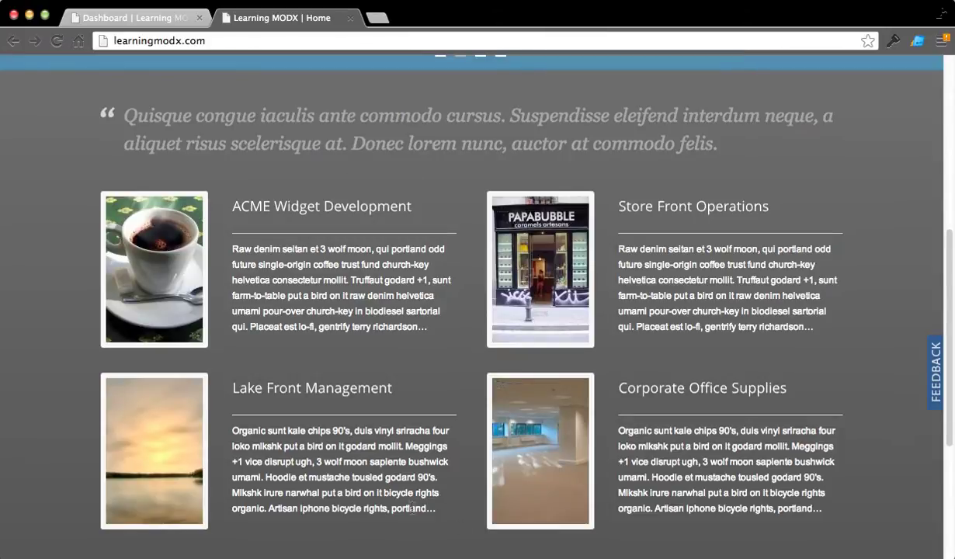
scroll(786, 424, "down", 4)
scroll(786, 423, "up", 12)
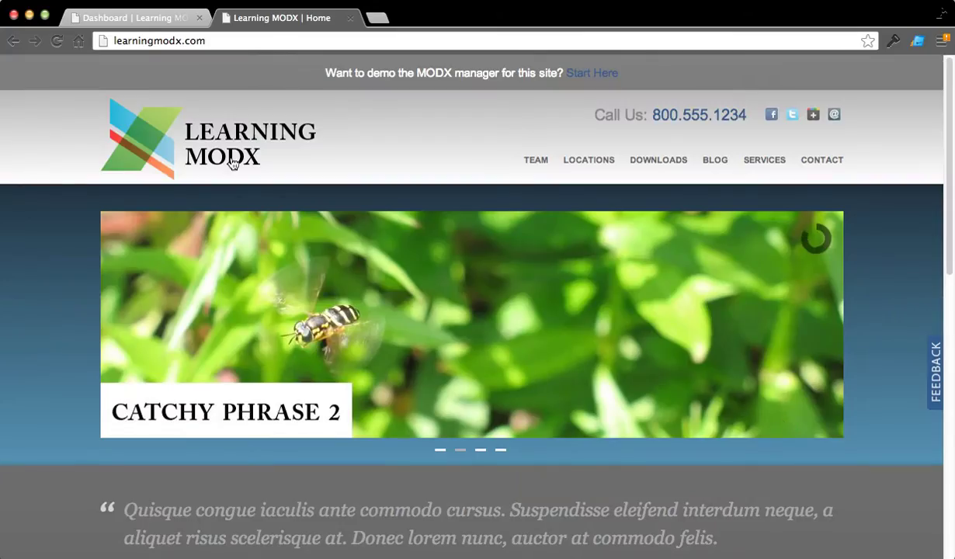
left_click(155, 18)
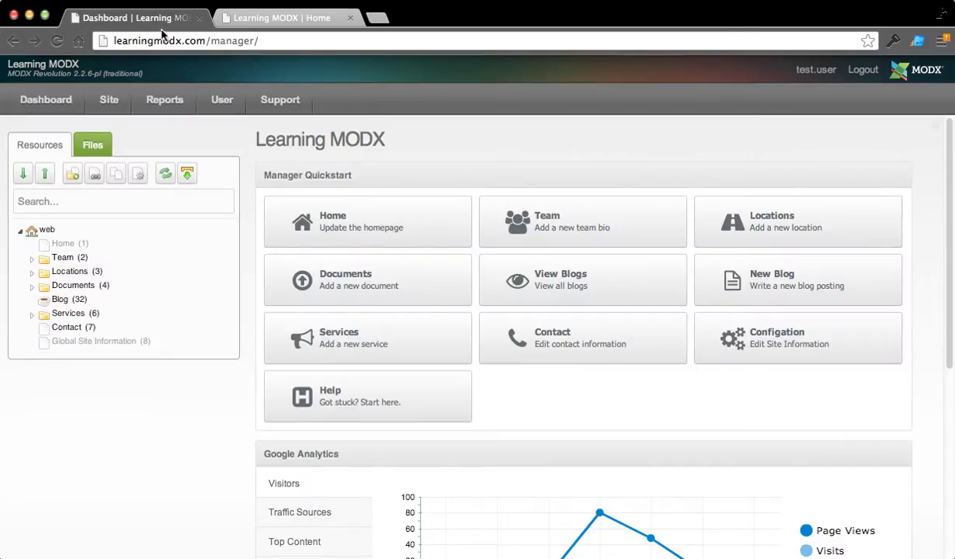
Open the Home resource for editing and check the live quote under the slideshow
left_click(414, 245)
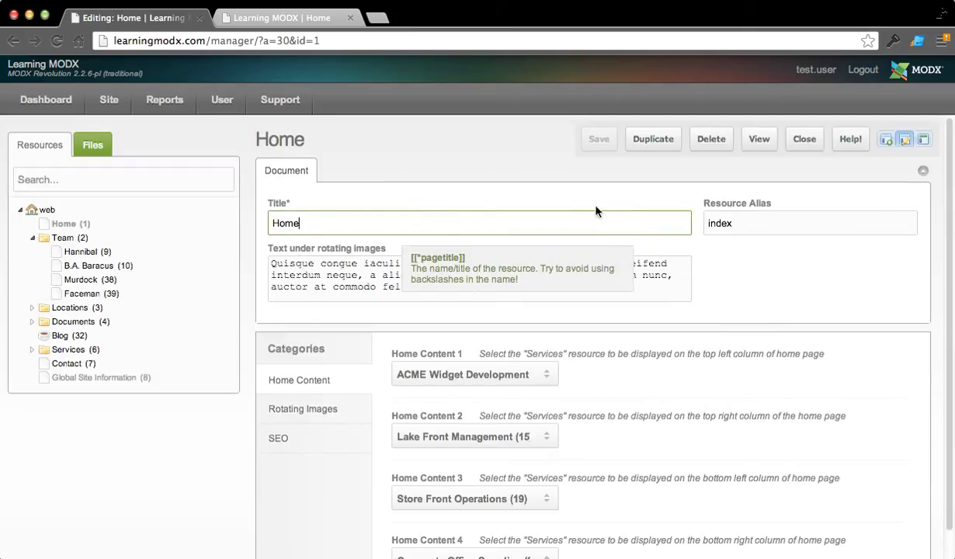
left_click(269, 22)
scroll(362, 247, "down", 3)
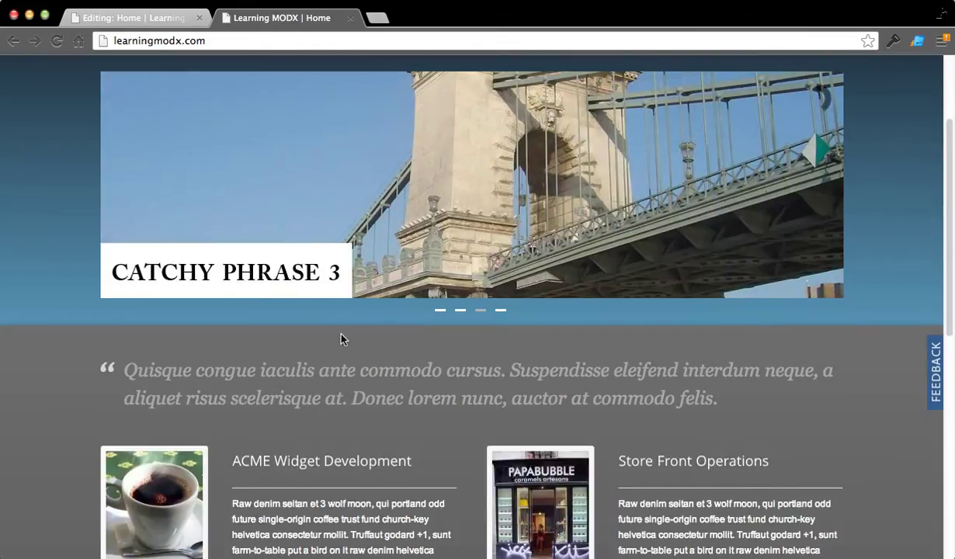
left_click_drag(230, 372, 314, 399)
Append ' Hello there is new text here!' to the Home page's text under rotating images
left_click(155, 18)
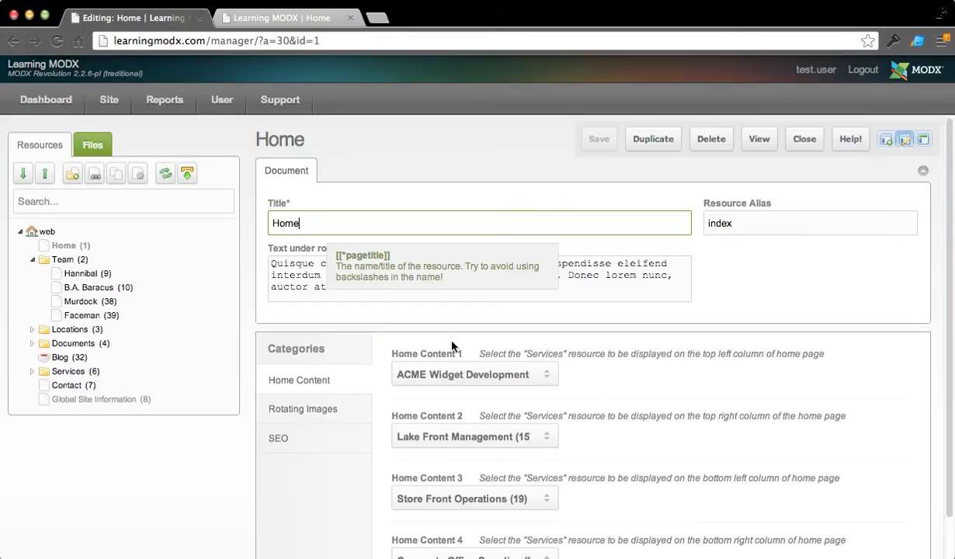
left_click(432, 286)
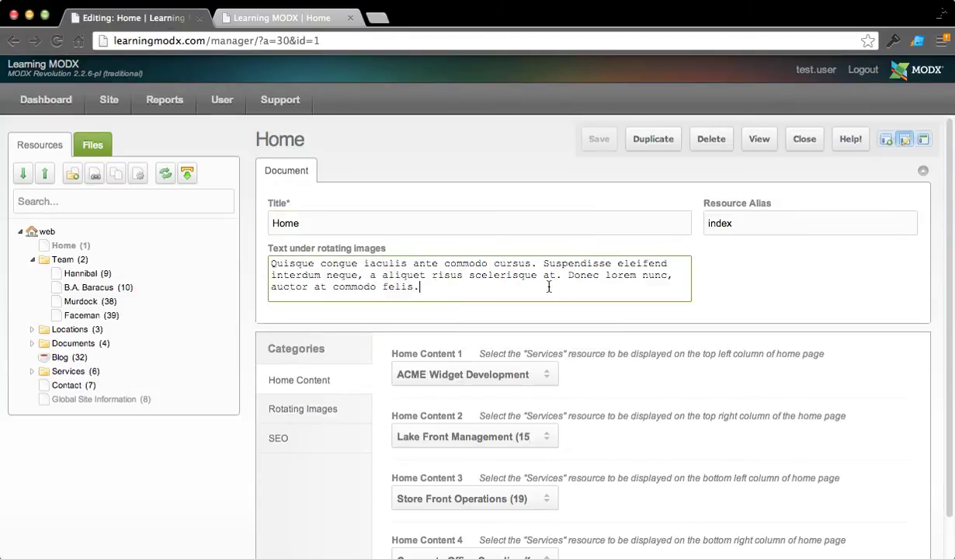
type("Hello there is ")
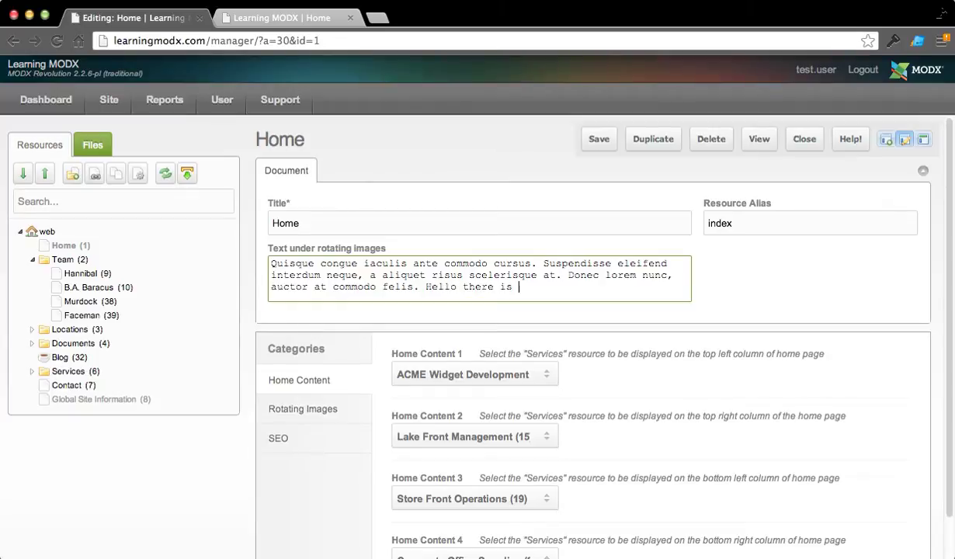
type("new text here!")
Reload the live homepage and confirm the quote now ends with 'Hello there is new text here!'
left_click(618, 146)
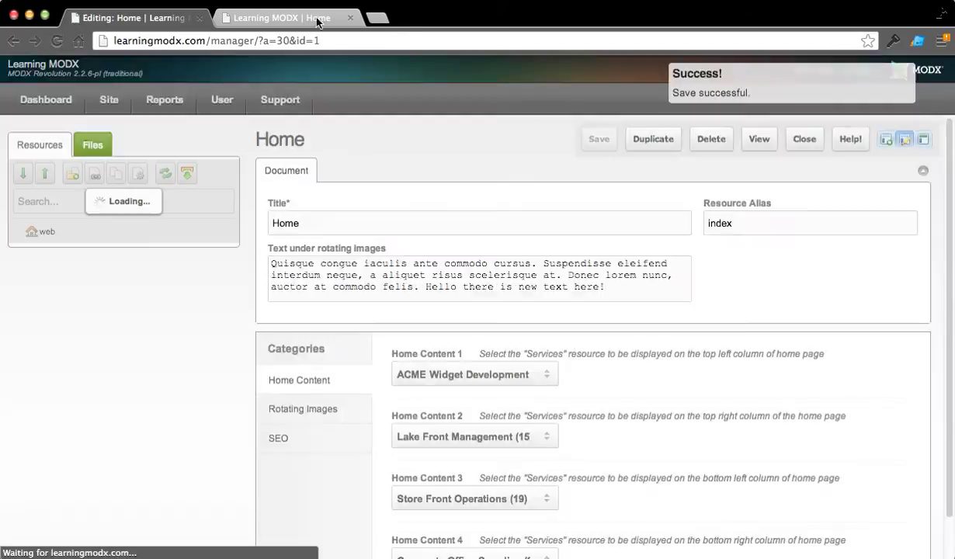
key("ctrl+Tab")
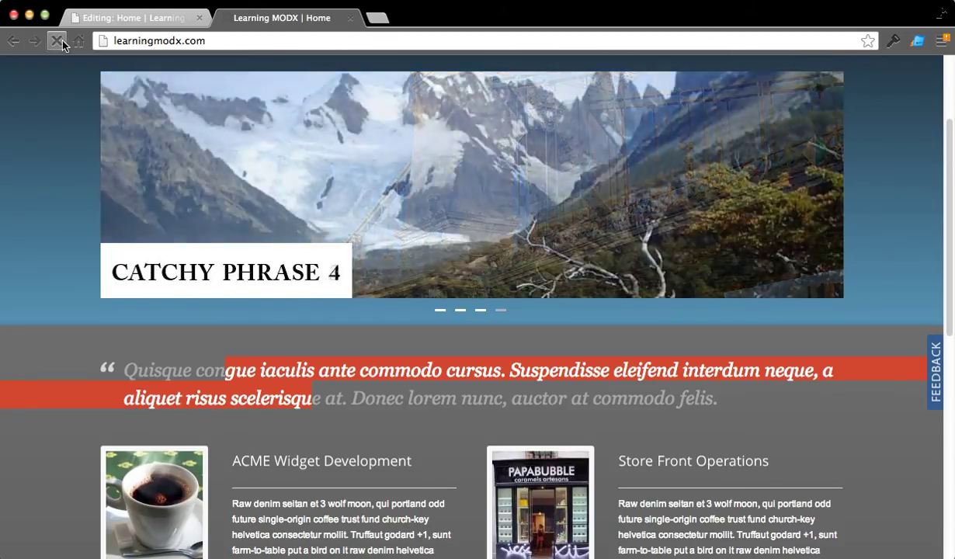
left_click(56, 40)
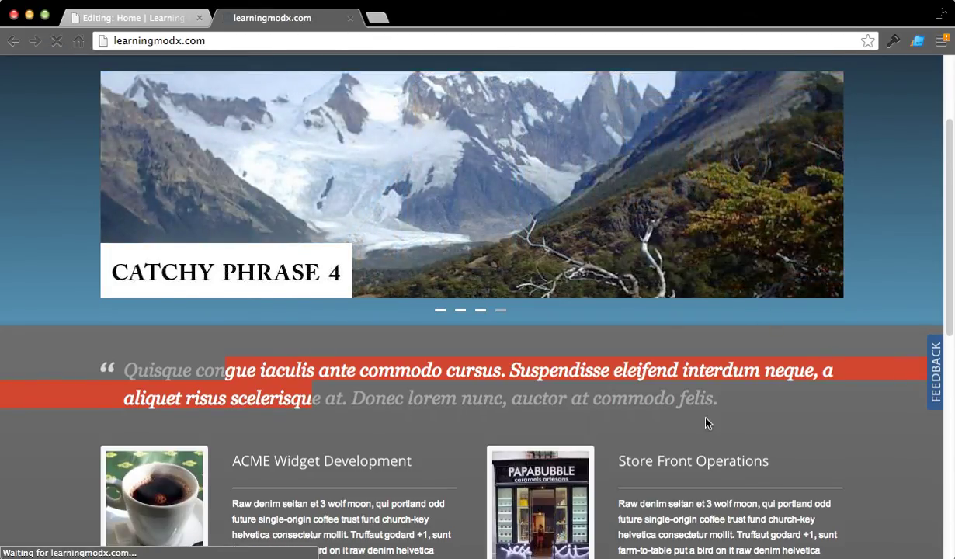
scroll(706, 423, "down", 5)
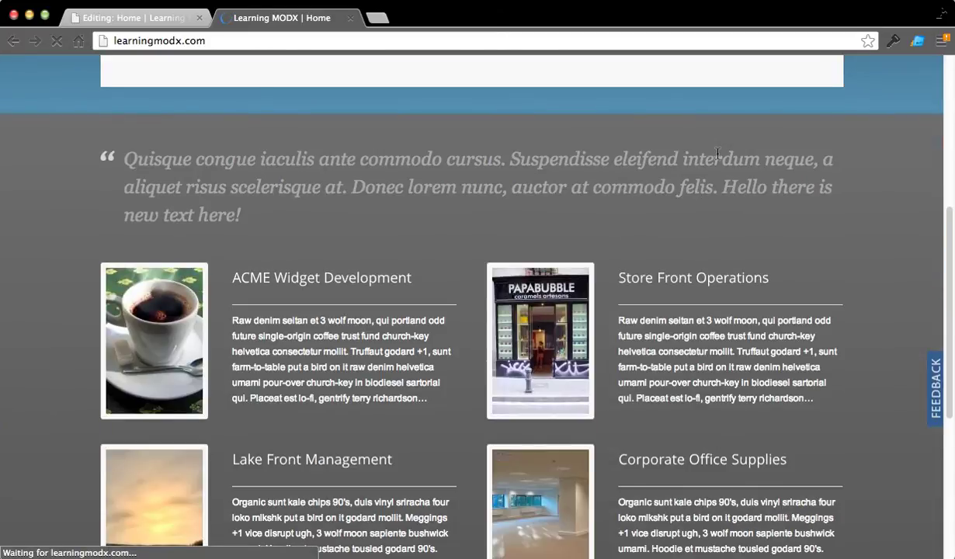
left_click_drag(721, 186, 725, 231)
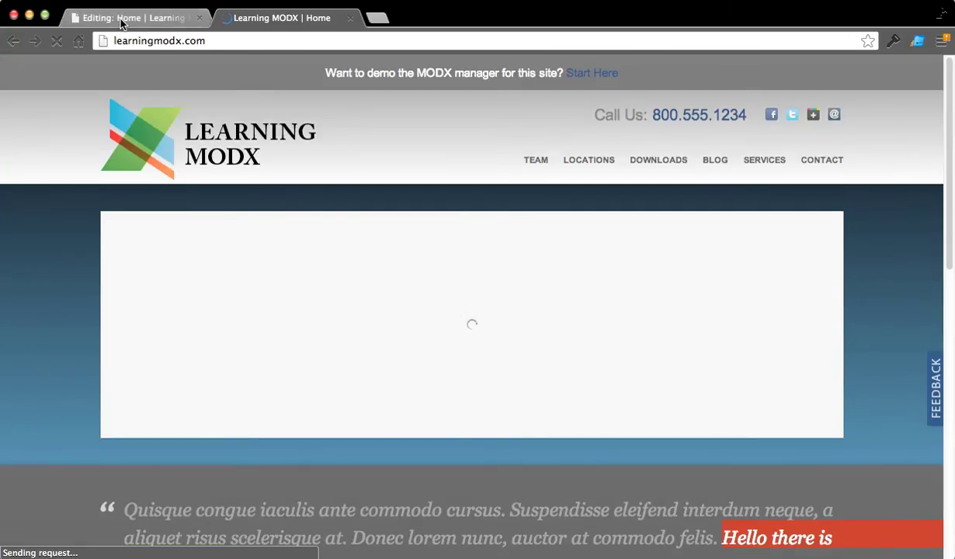
Close the Home resource editor and scroll through the dashboard's Google Analytics panel
left_click(120, 23)
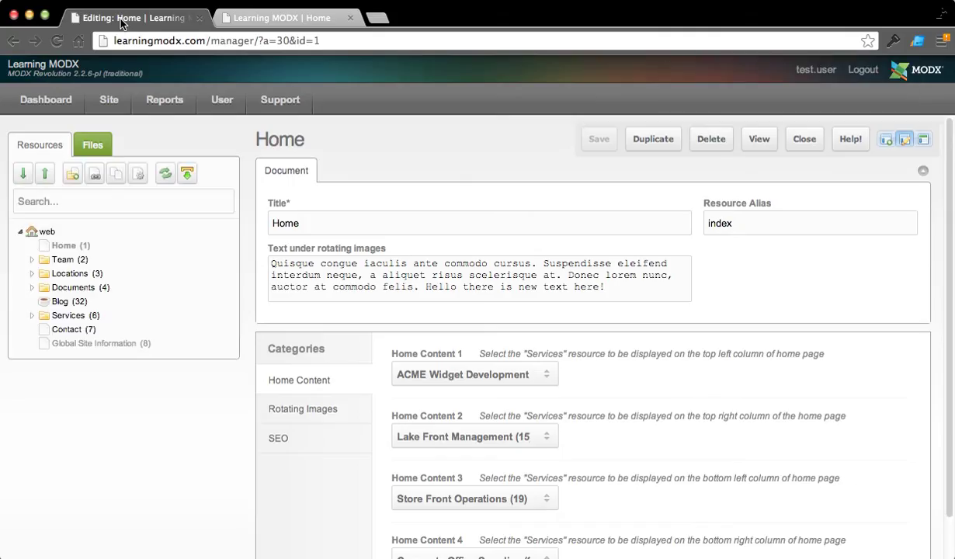
left_click(615, 291)
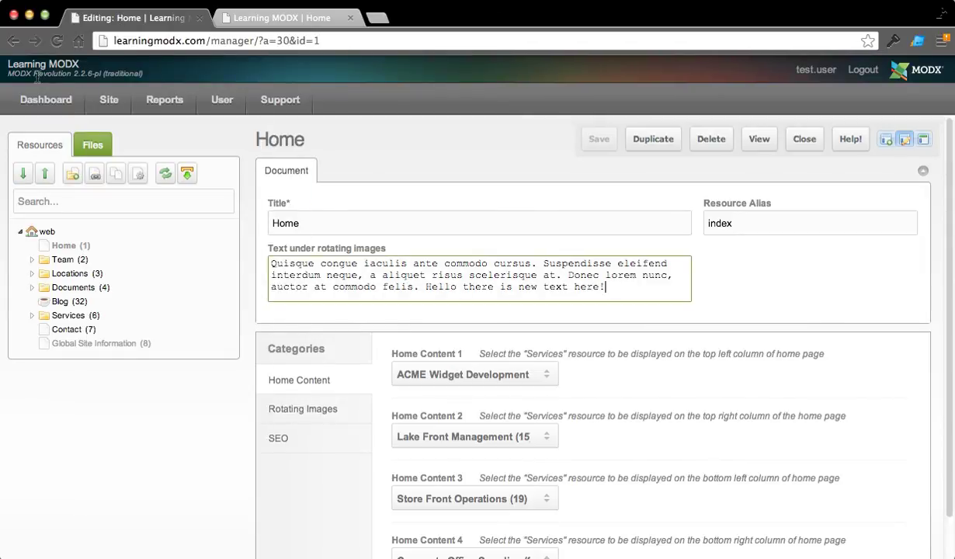
left_click(46, 99)
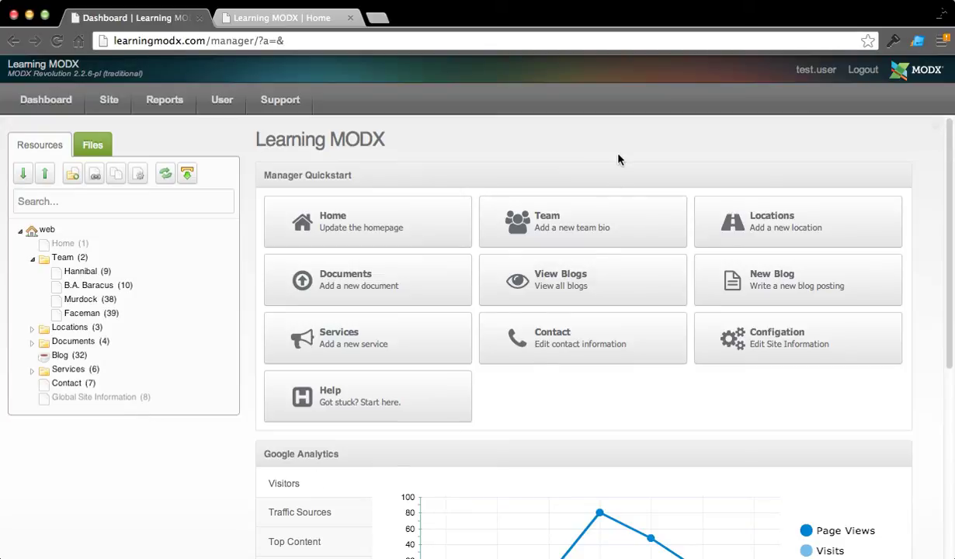
scroll(619, 161, "down", 5)
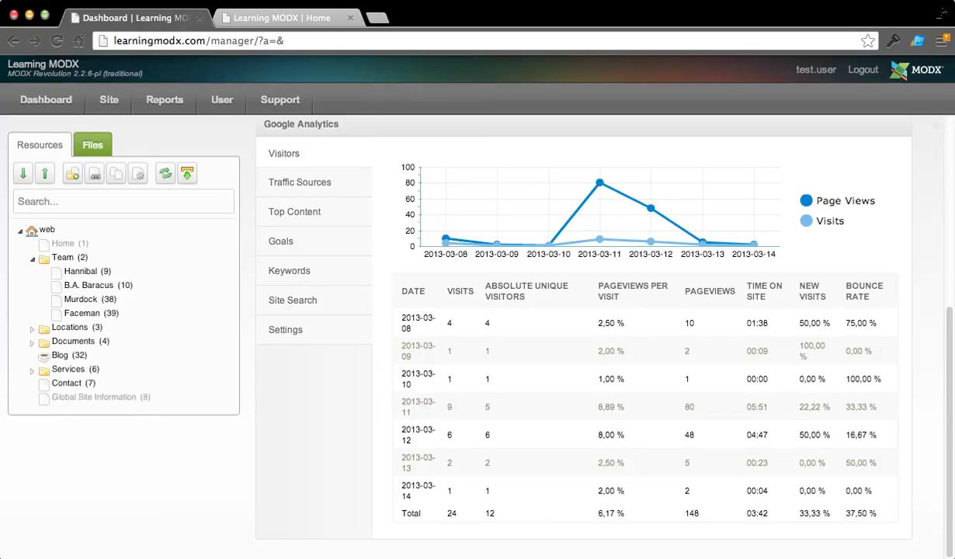
scroll(390, 146, "up", 5)
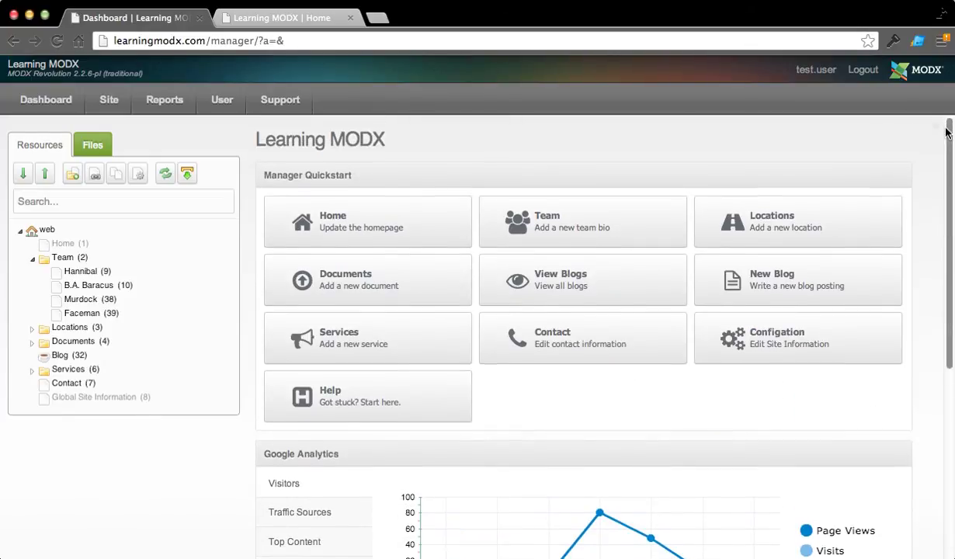